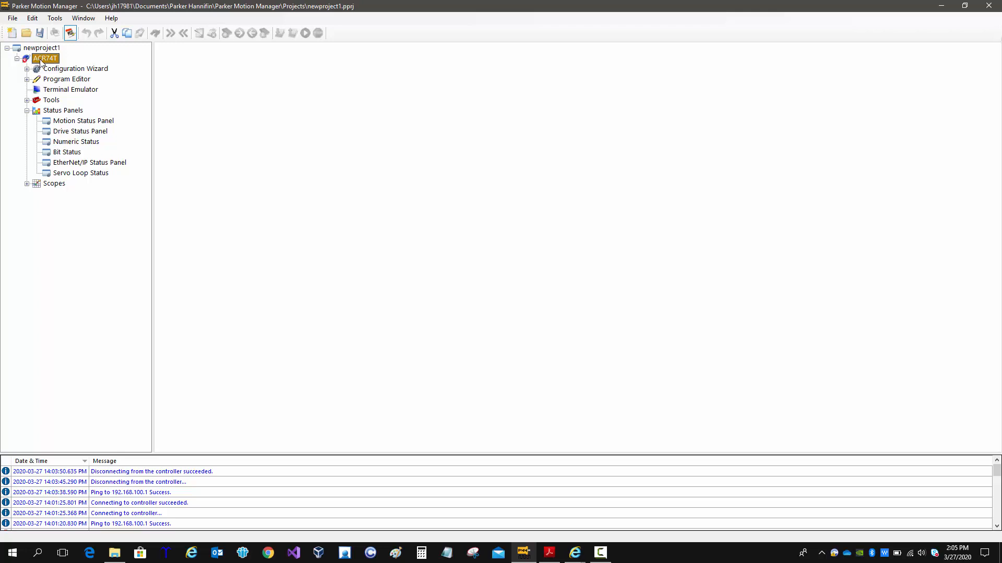
Open the ACR74T controller's connection page and ping it at 192.168.100.1.
double_click(41, 62)
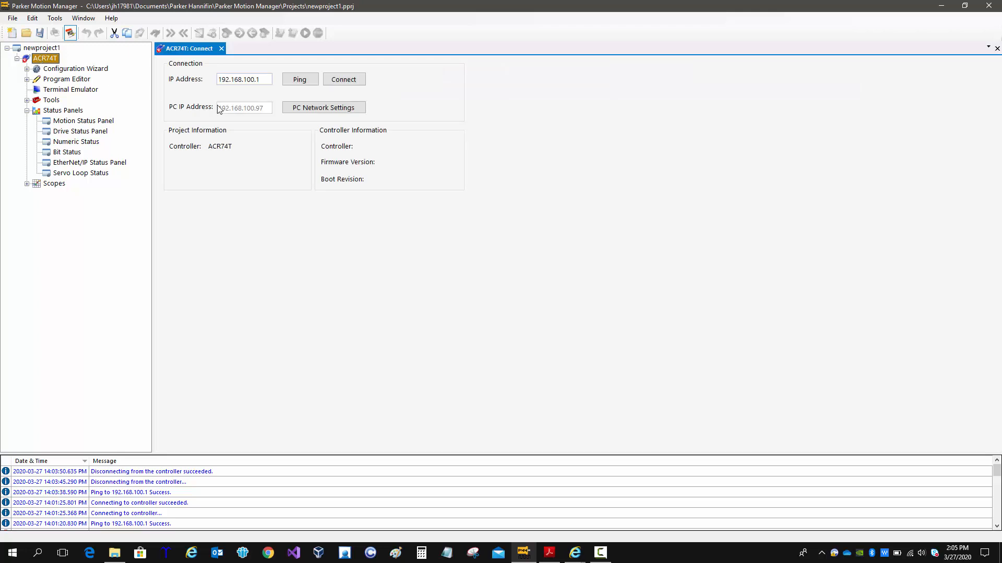
left_click(299, 81)
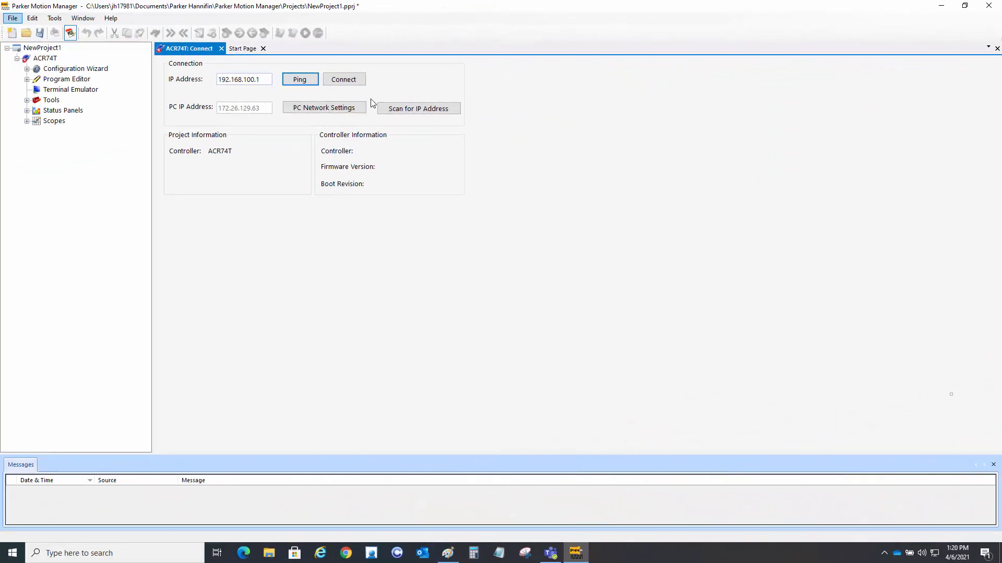
Disable Symantec Endpoint Protection on the PC and check its status among the hidden background programs.
left_click(884, 550)
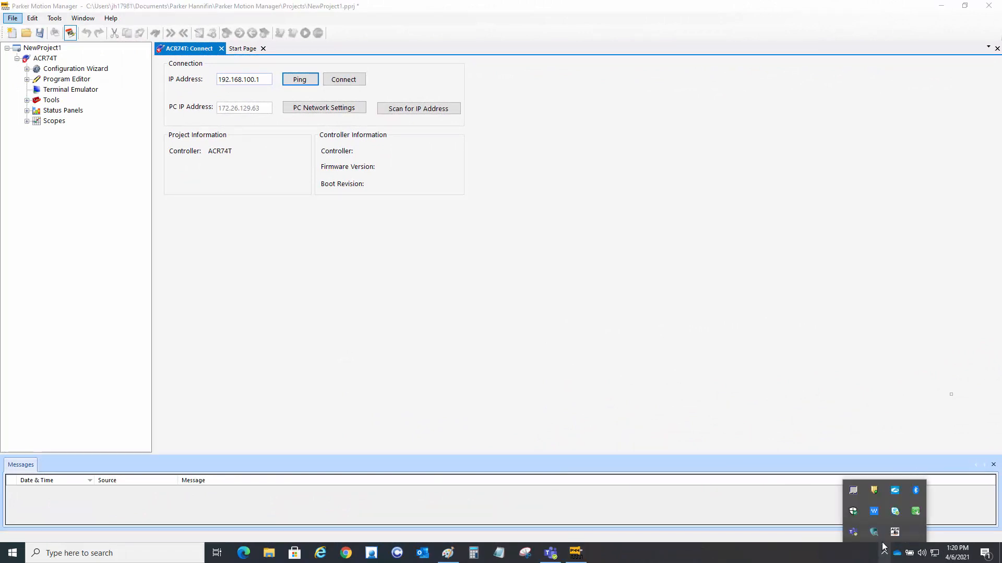
right_click(875, 490)
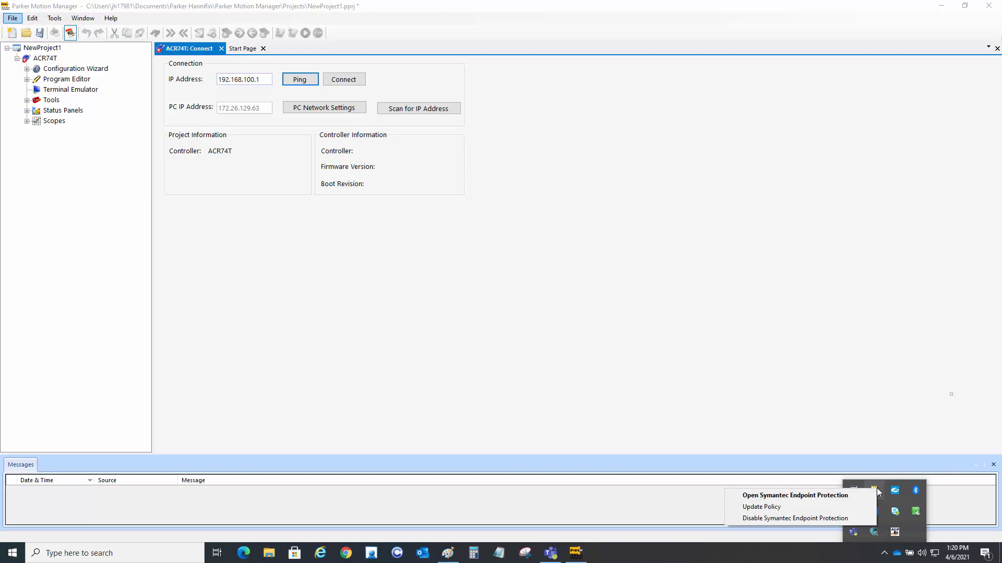
left_click(836, 518)
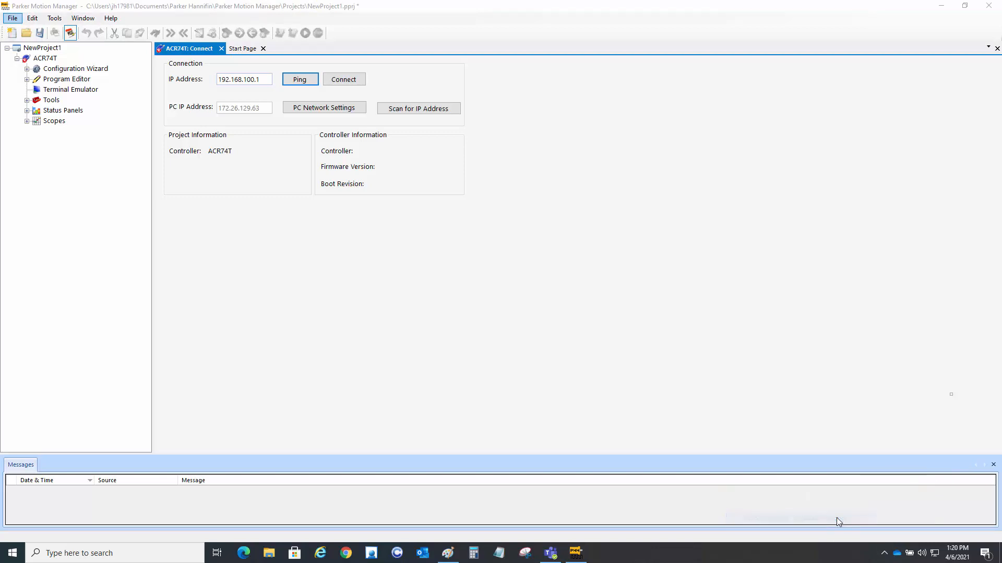
left_click(885, 556)
right_click(874, 490)
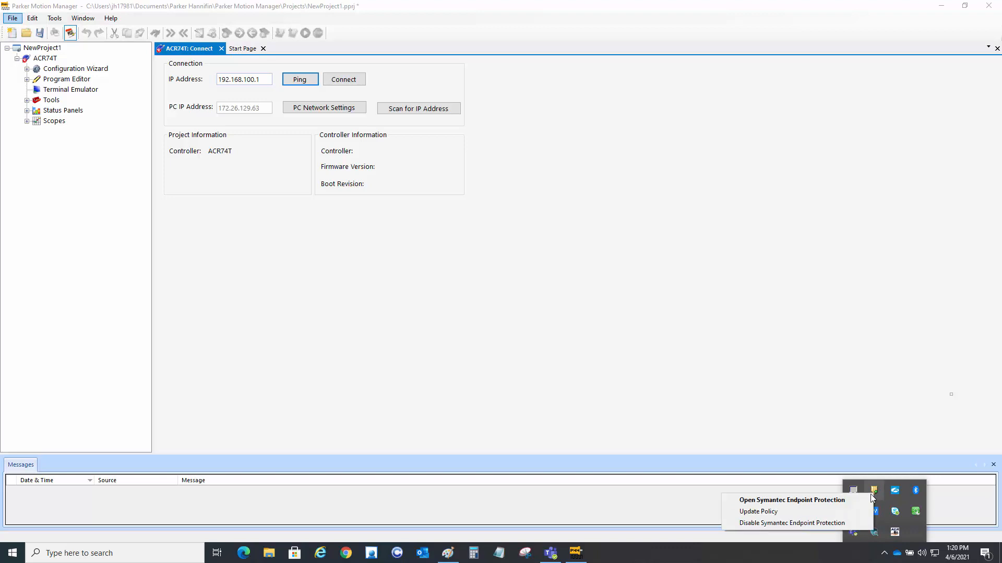
left_click(837, 519)
left_click(883, 554)
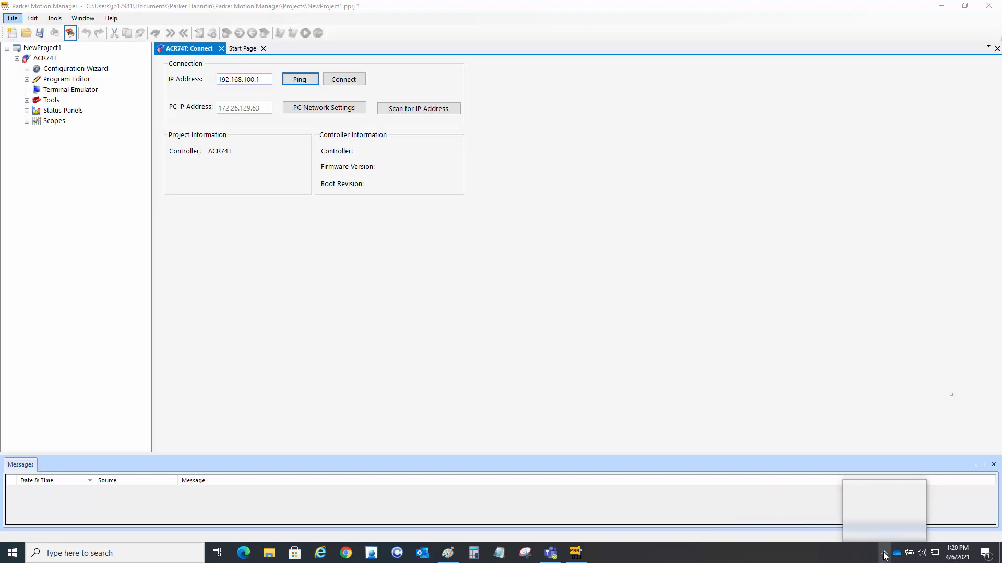
left_click(884, 555)
left_click(884, 555)
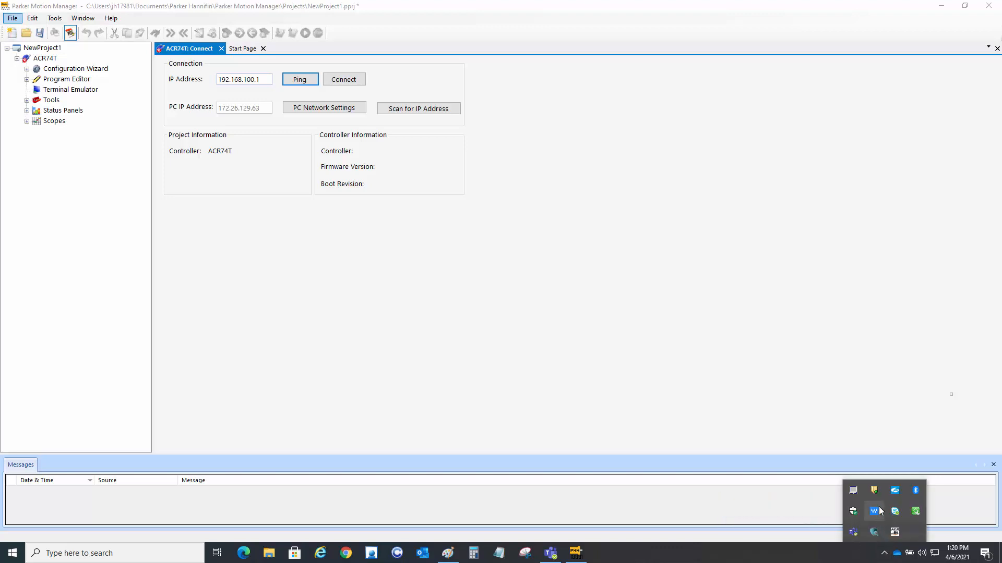
right_click(875, 490)
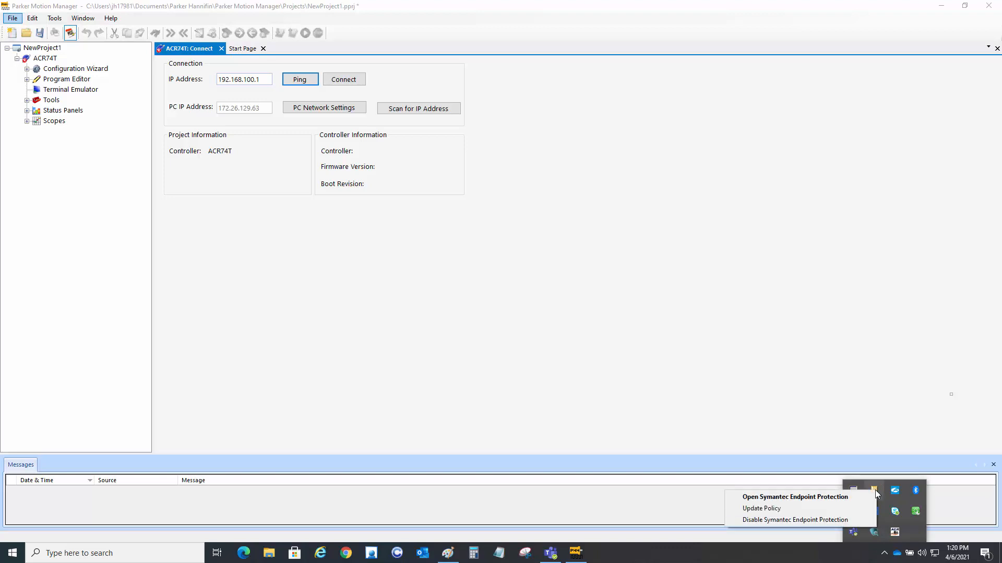
left_click(845, 518)
left_click(884, 555)
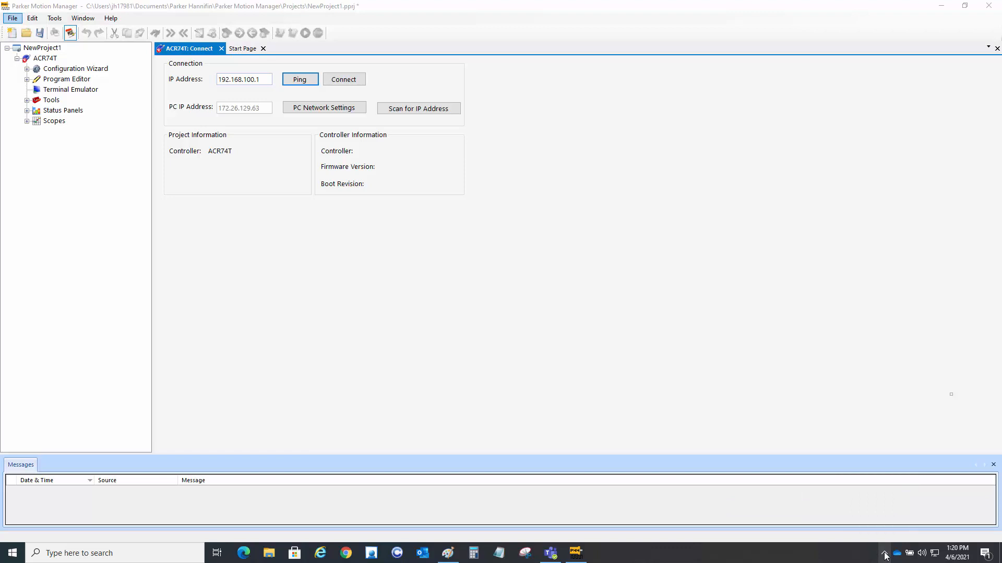
left_click(884, 556)
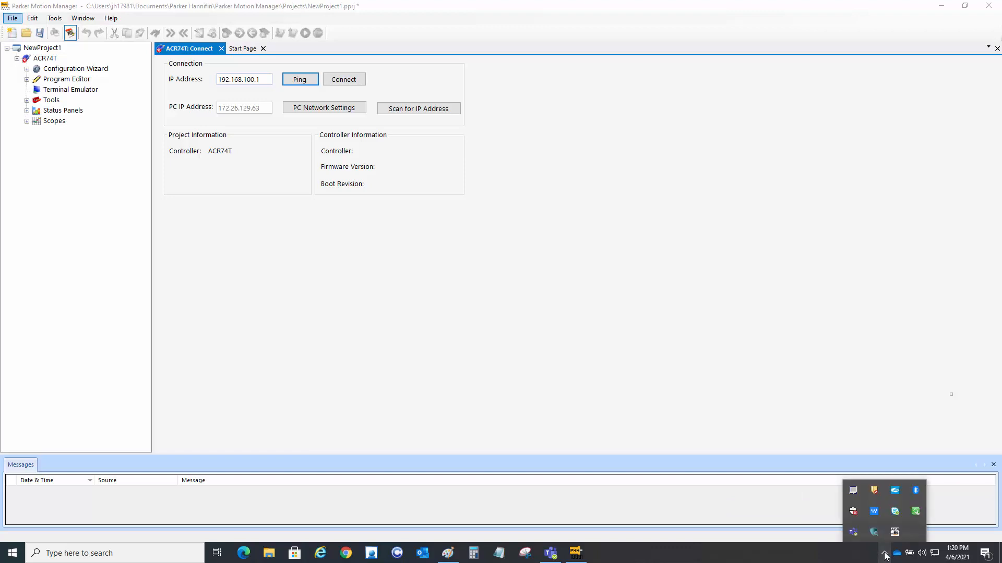
left_click(819, 426)
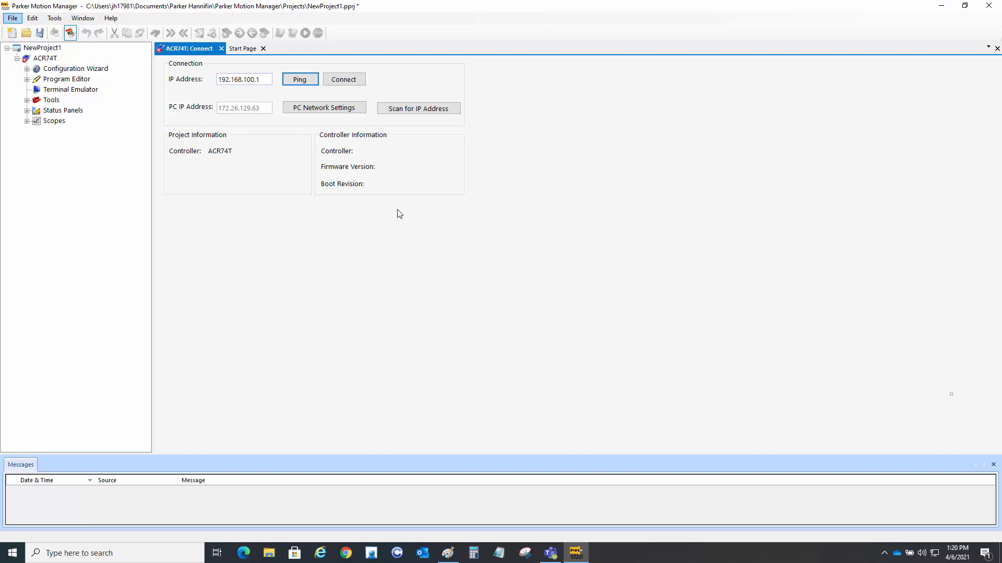
Ping the controller at 192.168.100.1 again and connect to it.
left_click(299, 82)
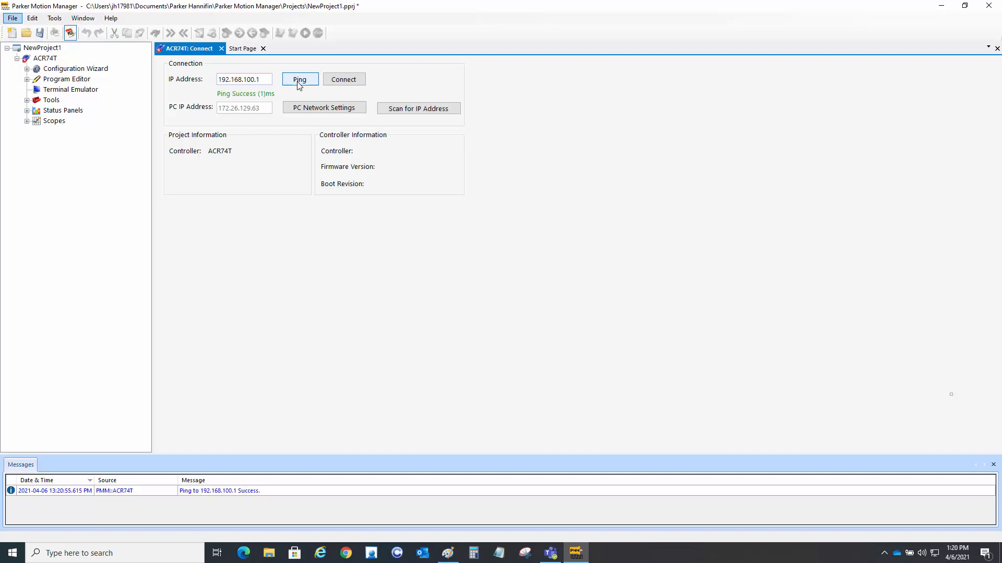
left_click(354, 82)
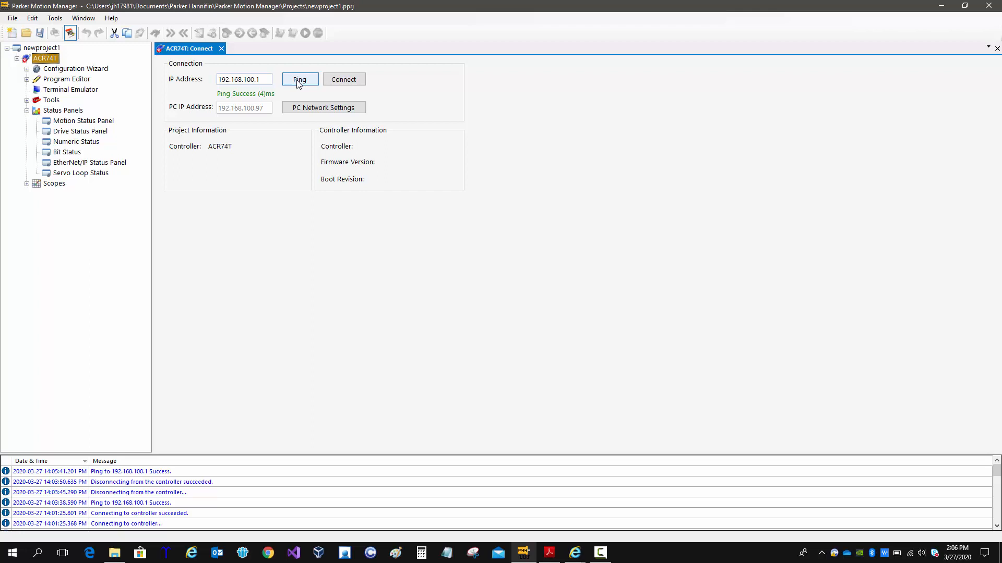
Review the IPv4 address and subnet mask of the PC's Ethernet 3 adapter, accept them and close the network settings.
left_click(301, 108)
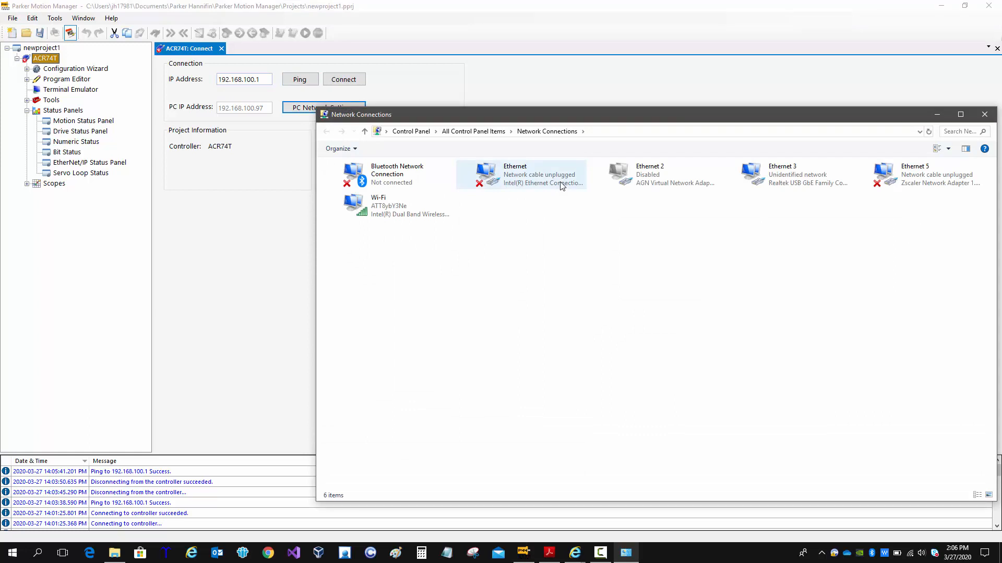
right_click(781, 184)
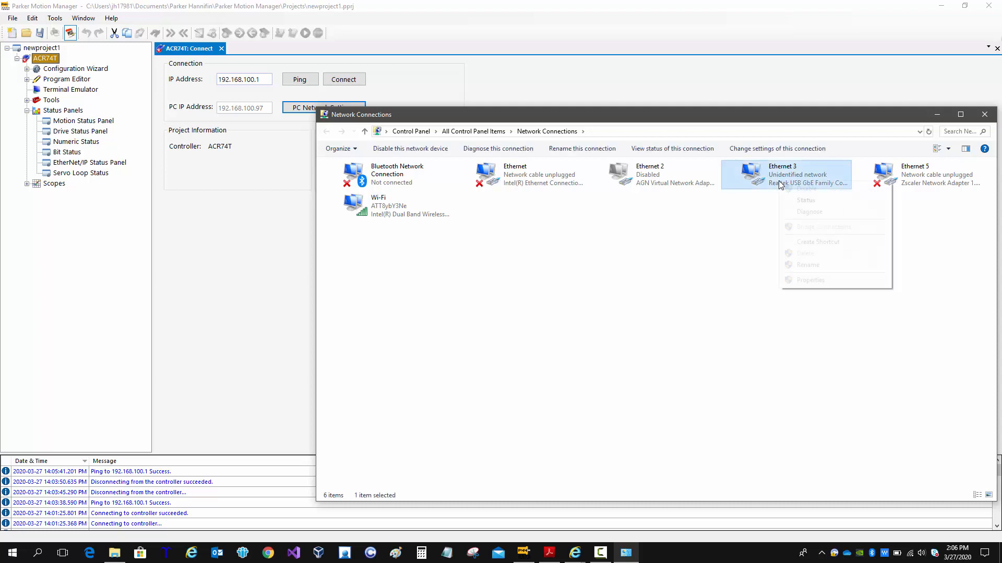
left_click(808, 281)
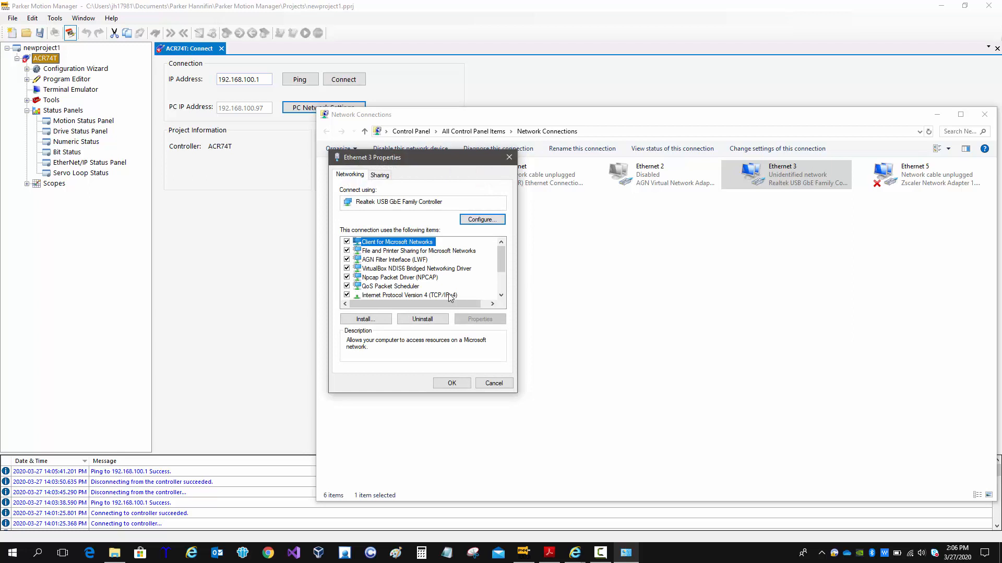
left_click(450, 295)
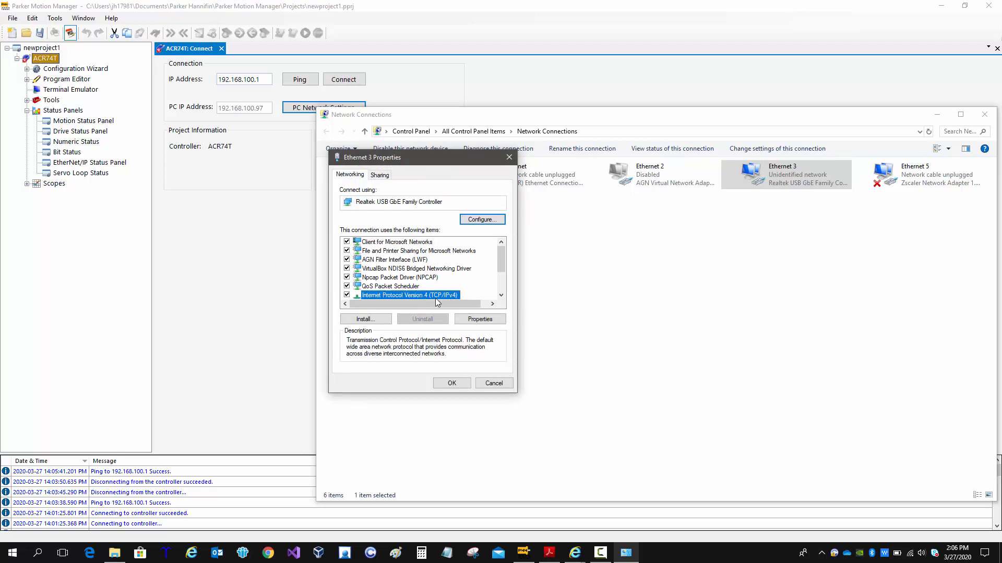
left_click(479, 320)
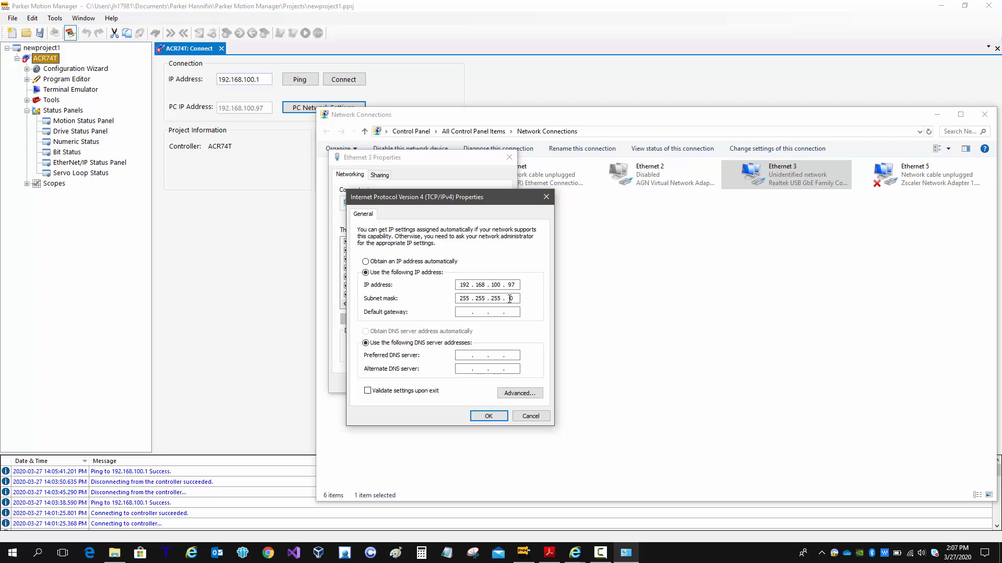
left_click(493, 412)
left_click(449, 385)
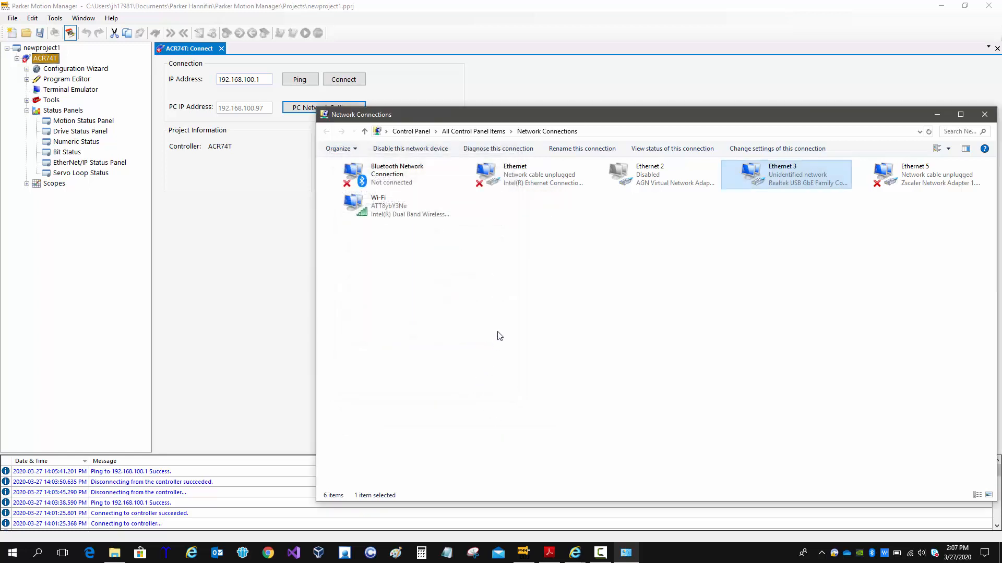
left_click(661, 288)
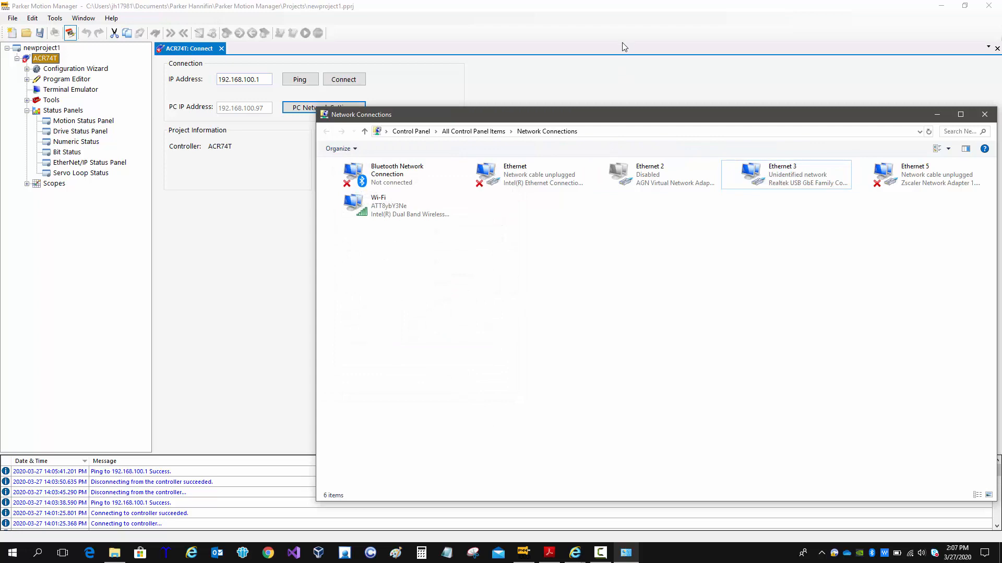
left_click(984, 114)
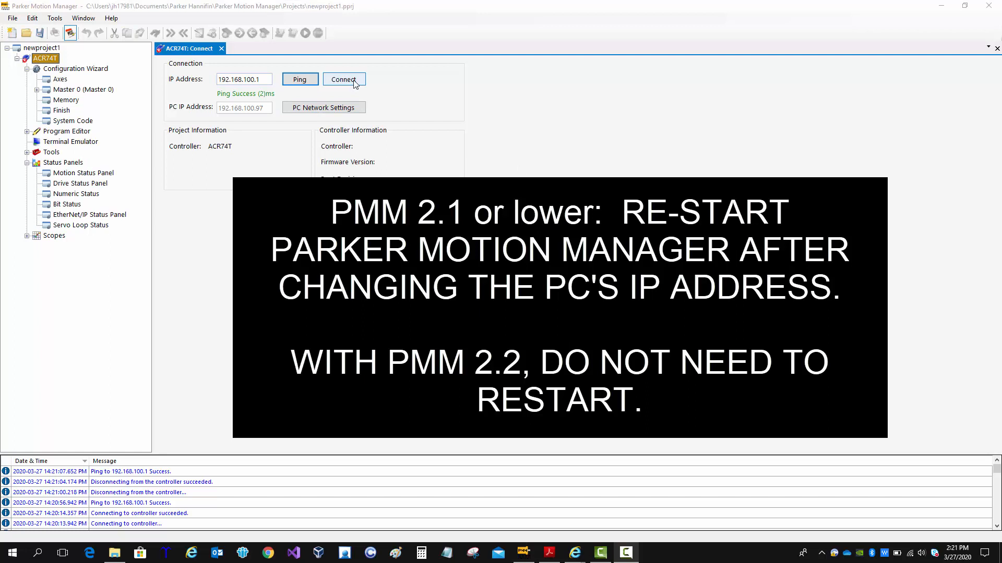
Connect to the ACR74T controller and query its IP settings in the Terminal Emulator with the ip command.
left_click(354, 83)
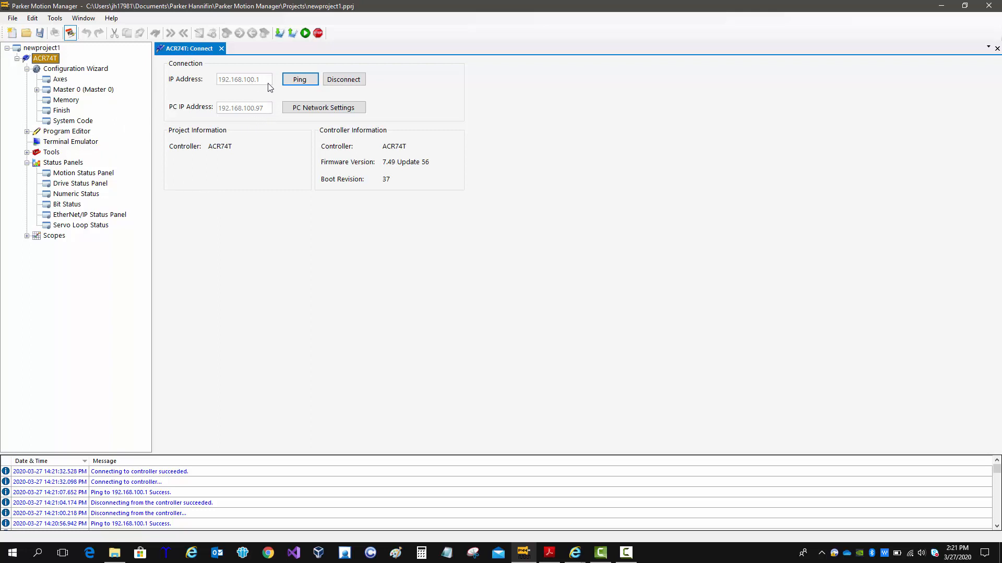
double_click(76, 143)
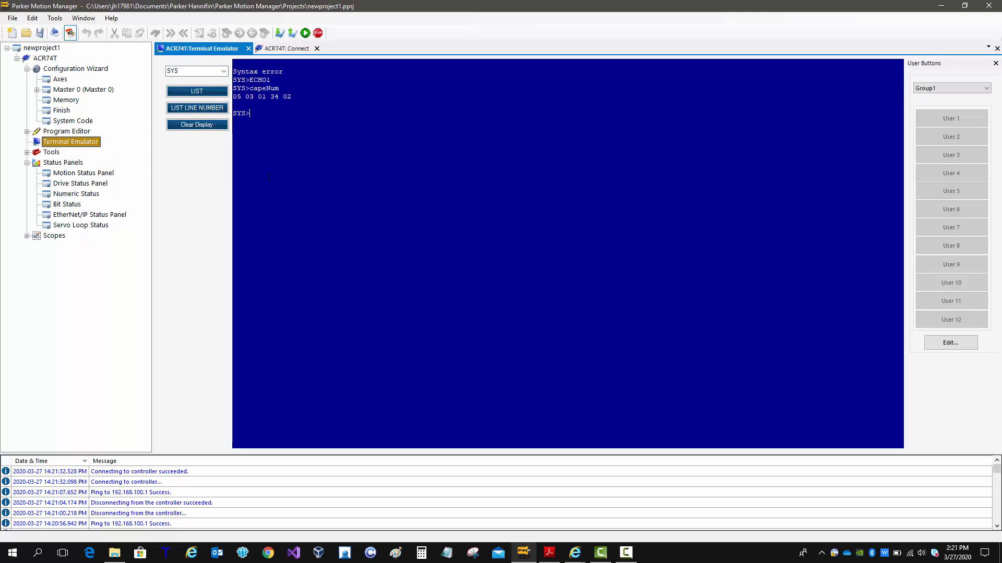
type("ip")
key("Return")
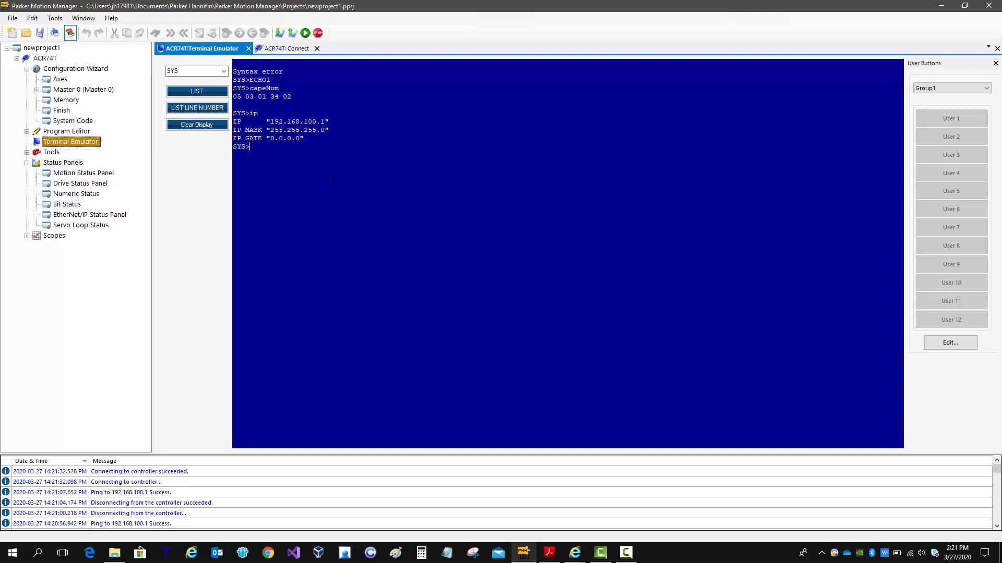
Set the controller's IP address to "192.168.10.1" in the terminal and reboot the controller.
type("ip \"192.168.10.1\"")
key("Return")
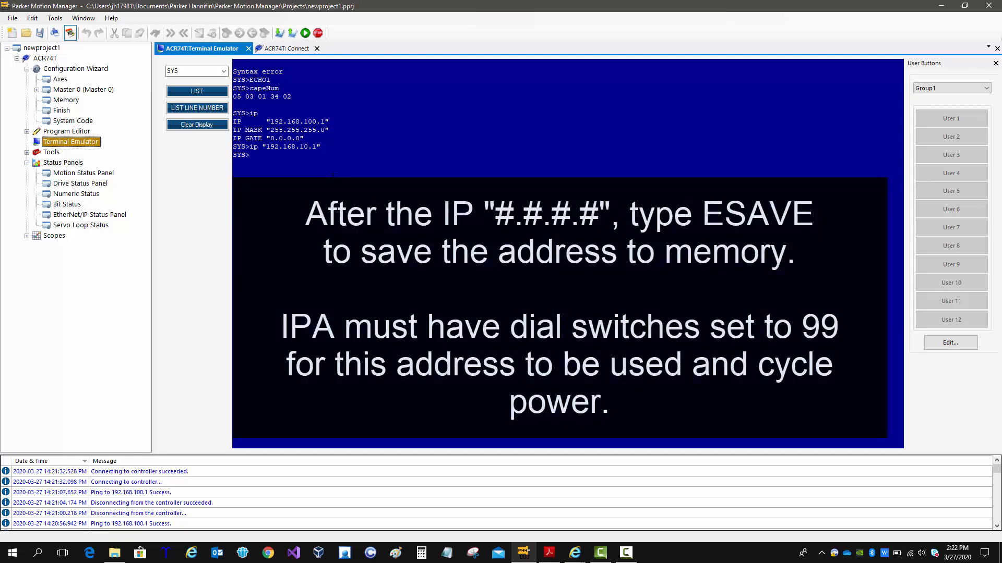
type("reboot")
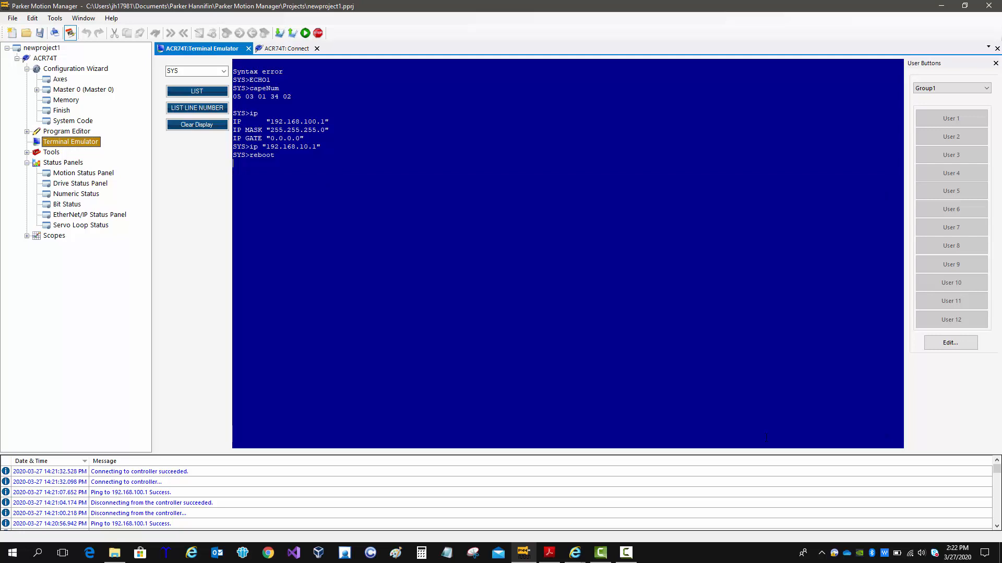
Set the IPv4 address of the PC's Ethernet 3 adapter to 192.168.10.97 and return to the connection page.
left_click(280, 50)
left_click(309, 109)
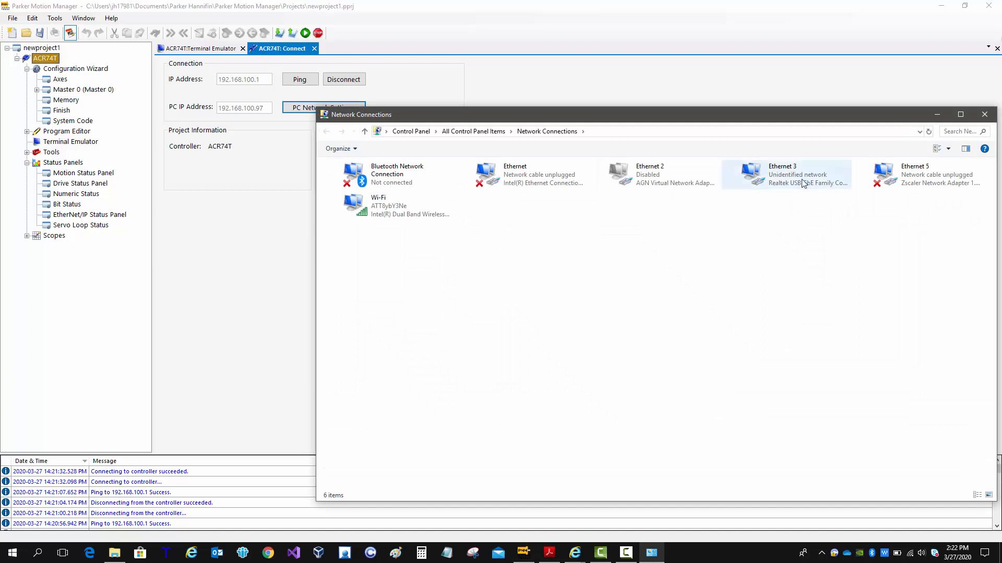
right_click(793, 180)
left_click(801, 277)
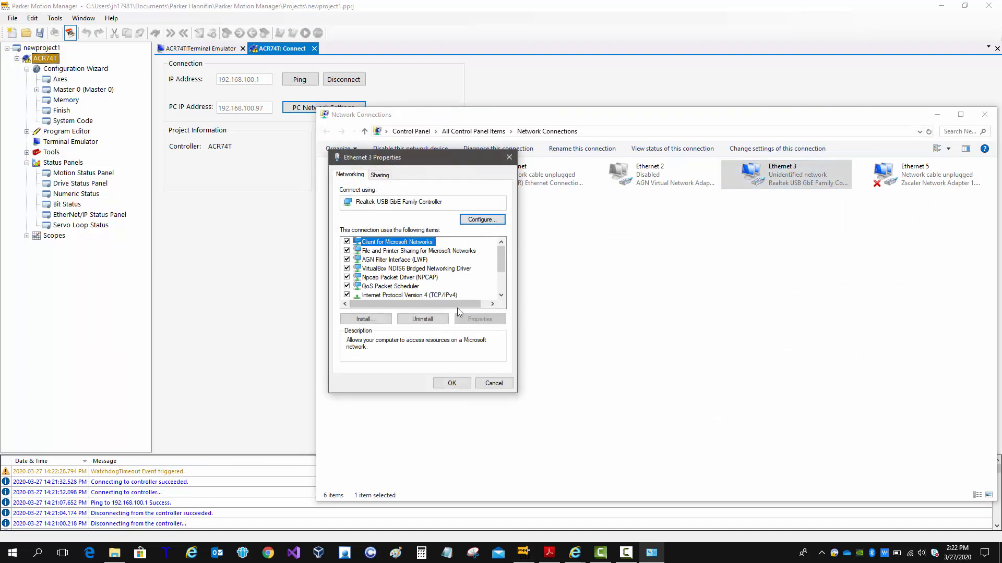
left_click(437, 295)
left_click(479, 319)
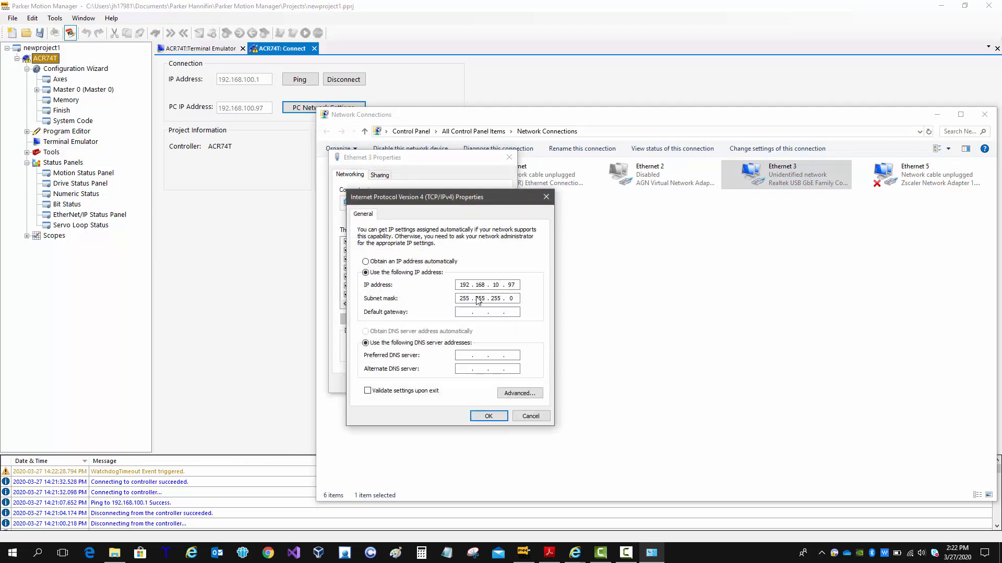
left_click(489, 416)
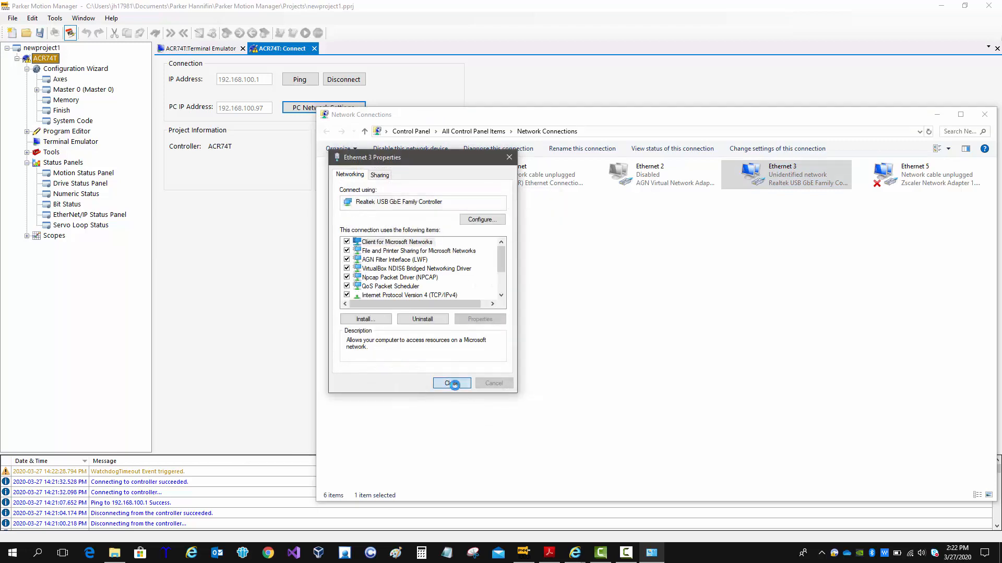
left_click(451, 384)
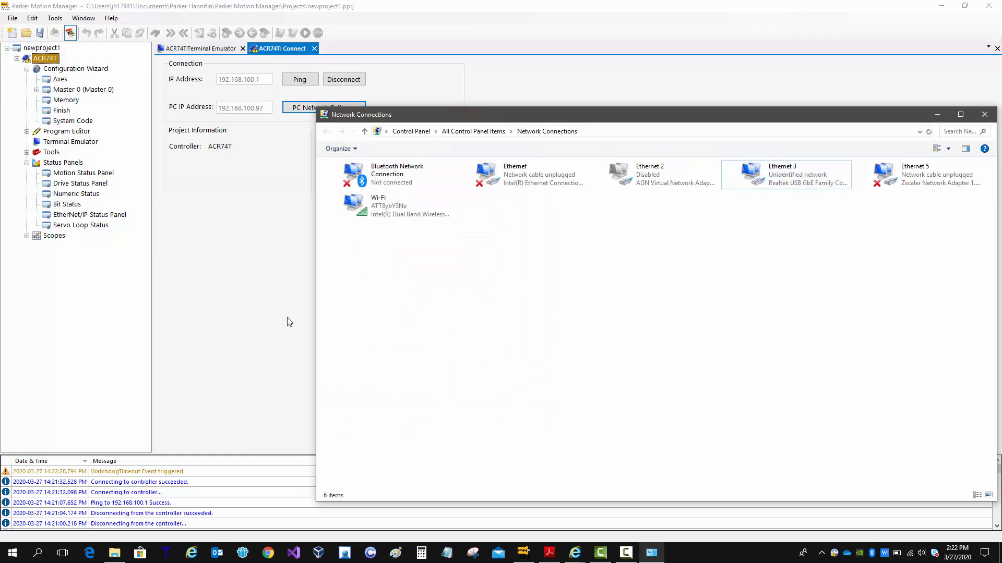
left_click(252, 291)
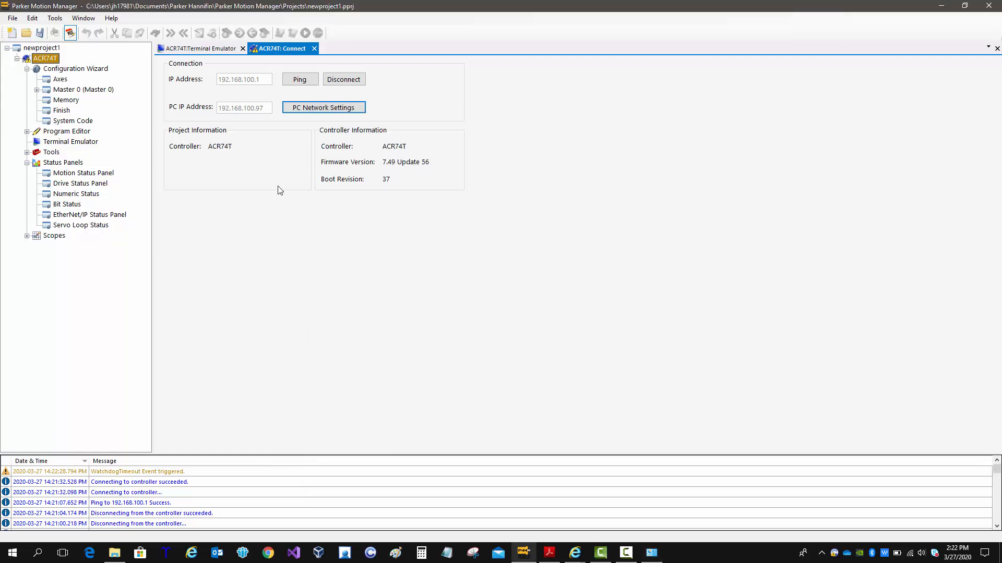
Check the Terminal Emulator after the reboot command and go back to the controller's connection page.
left_click(207, 49)
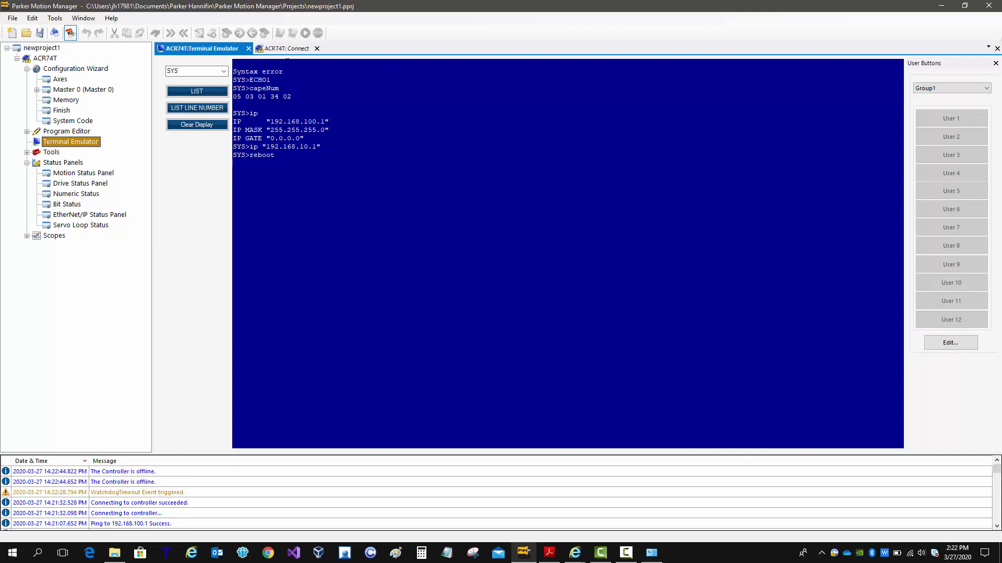
left_click(287, 49)
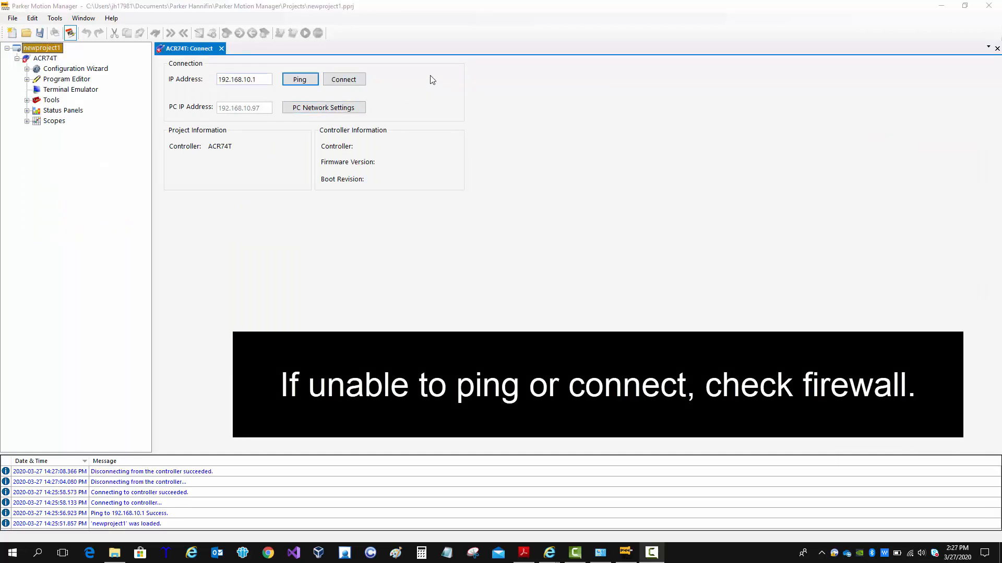
Connect to the ACR74T controller at its new IP address 192.168.10.1.
left_click(349, 83)
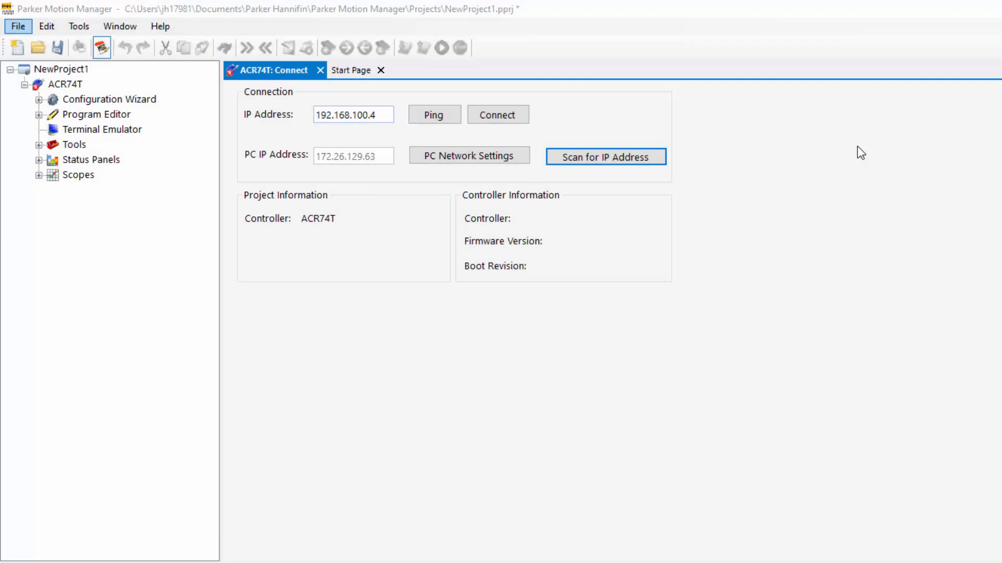
Scan the network for IP addresses and apply 192.168.100.3 from the scan results as the controller's connection address.
left_click(615, 164)
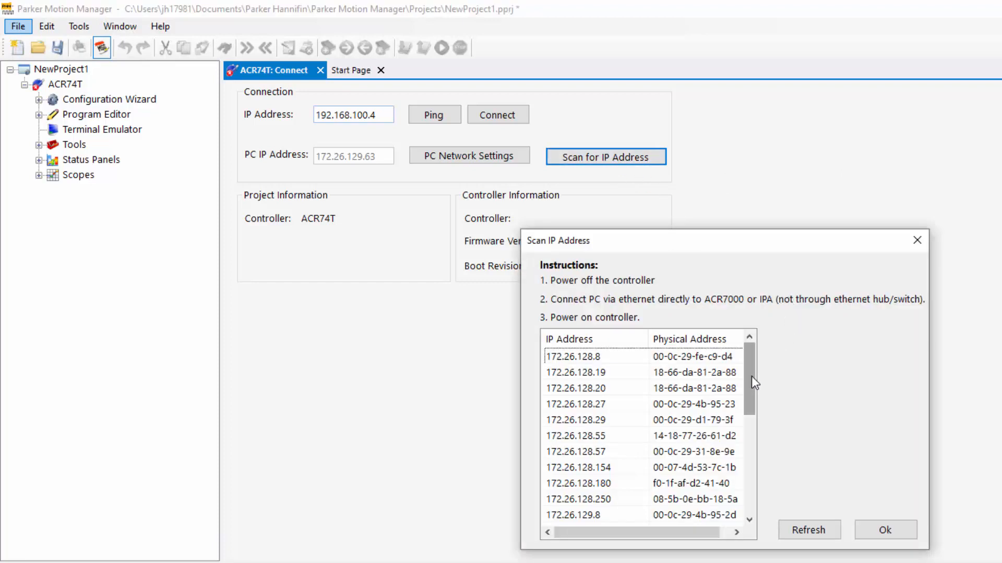
left_click_drag(751, 377, 748, 473)
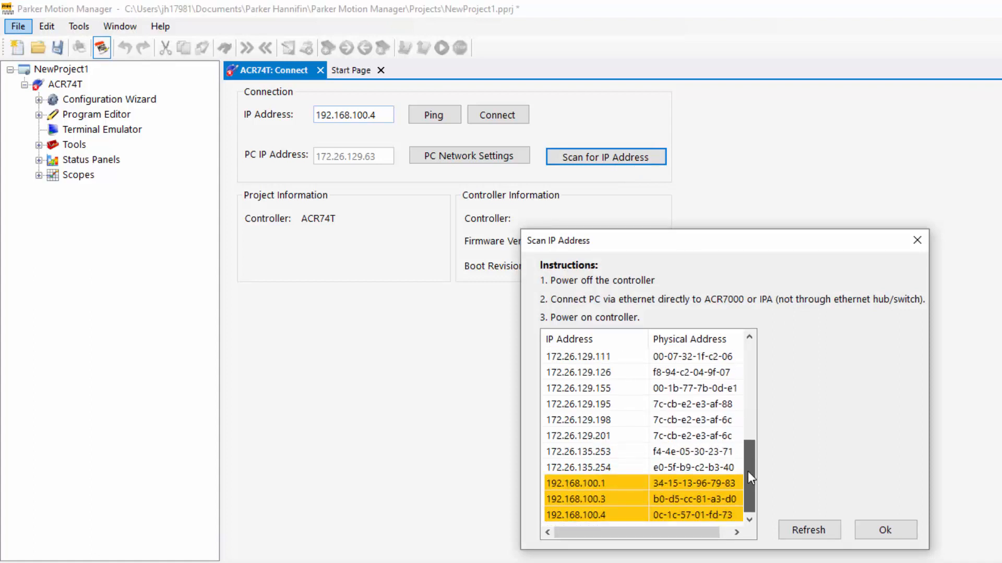
left_click(611, 487)
left_click(607, 511)
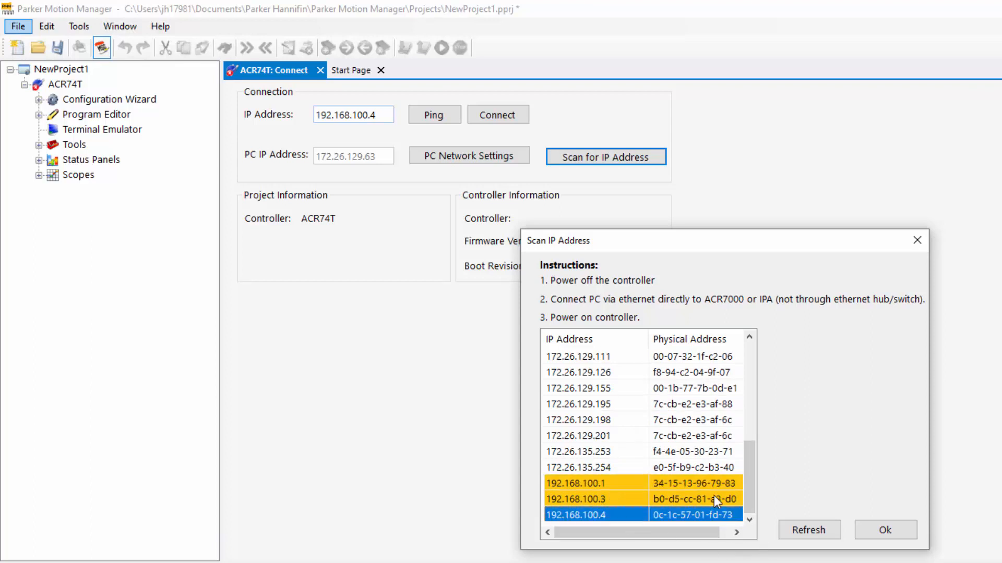
left_click(629, 501)
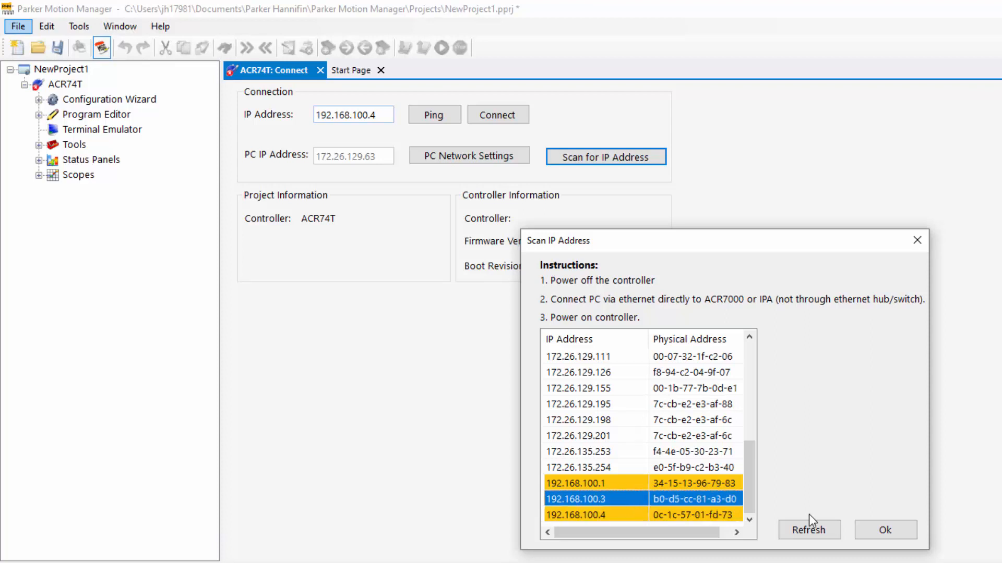
left_click(868, 531)
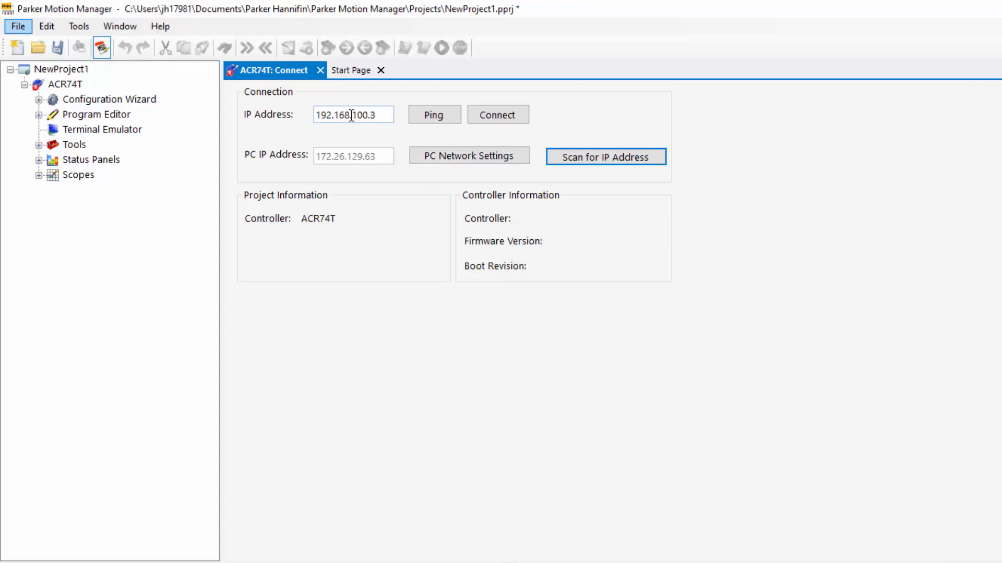
Scan for IP addresses again, refresh the results and examine the 192.168.100.x entries at the end of the list.
left_click(596, 157)
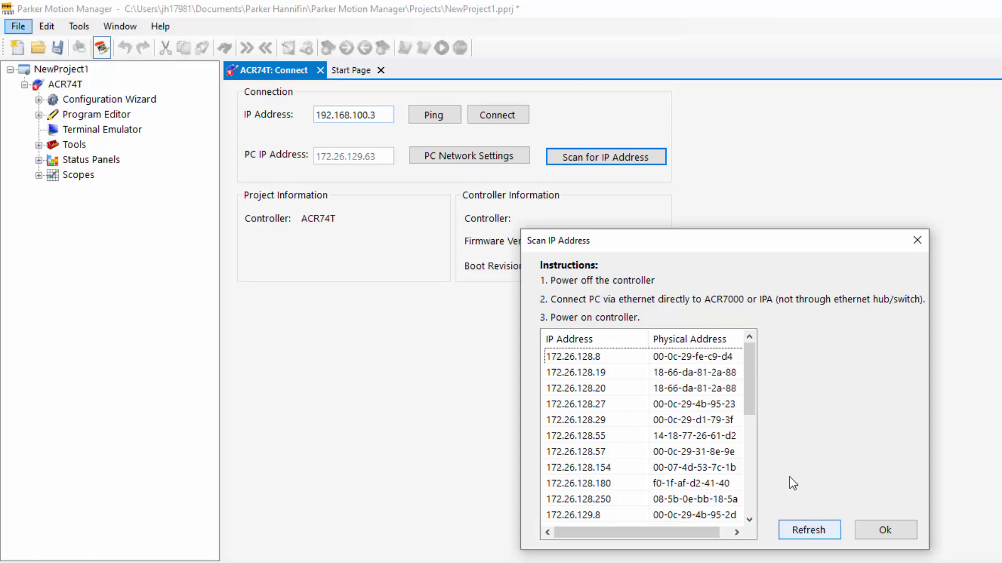
left_click_drag(749, 397, 747, 518)
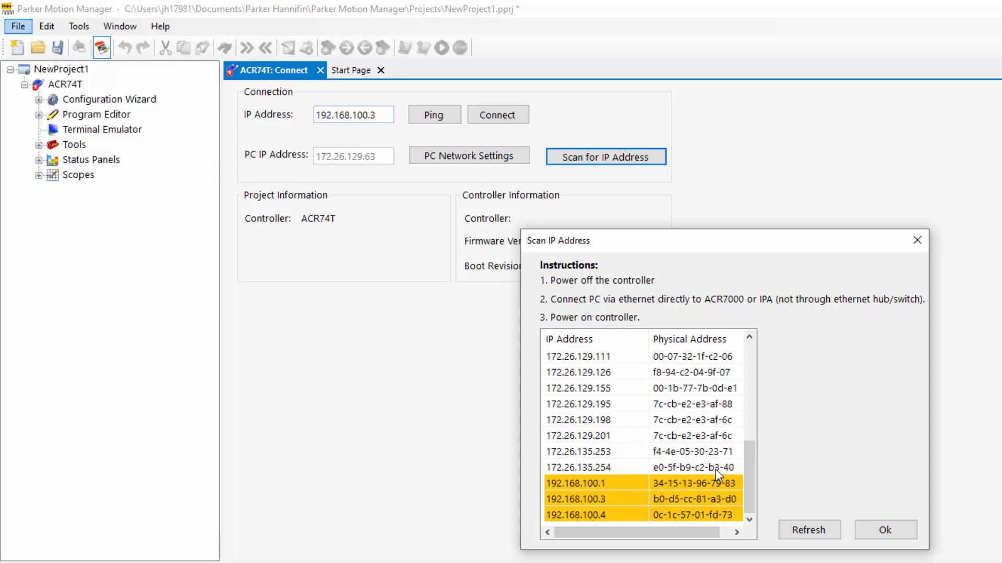
left_click_drag(750, 466, 737, 486)
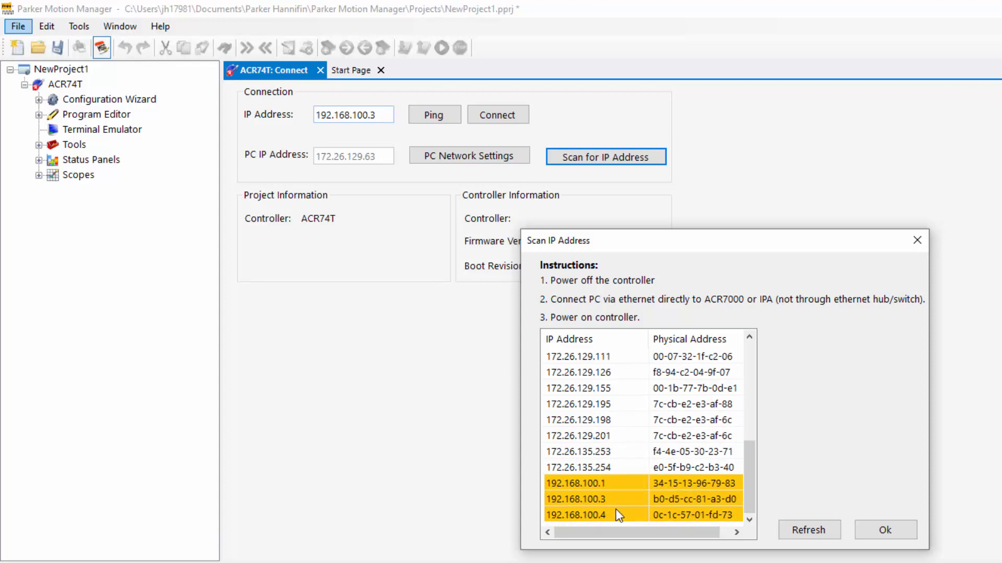